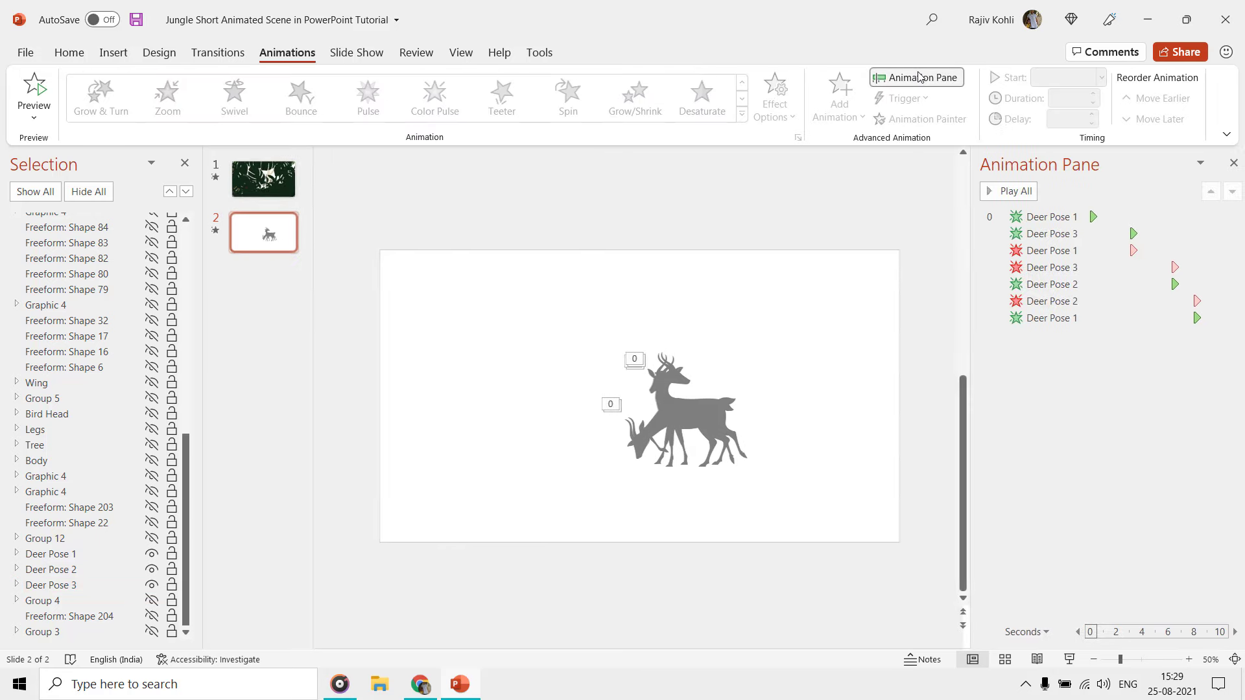
# - Check the delays of the Deer Pose 1 exit, Deer Pose 3 exit and Deer Pose 2 entrance (6.30 s)
pyautogui.click(1035, 252)
pyautogui.doubleClick(1068, 118)
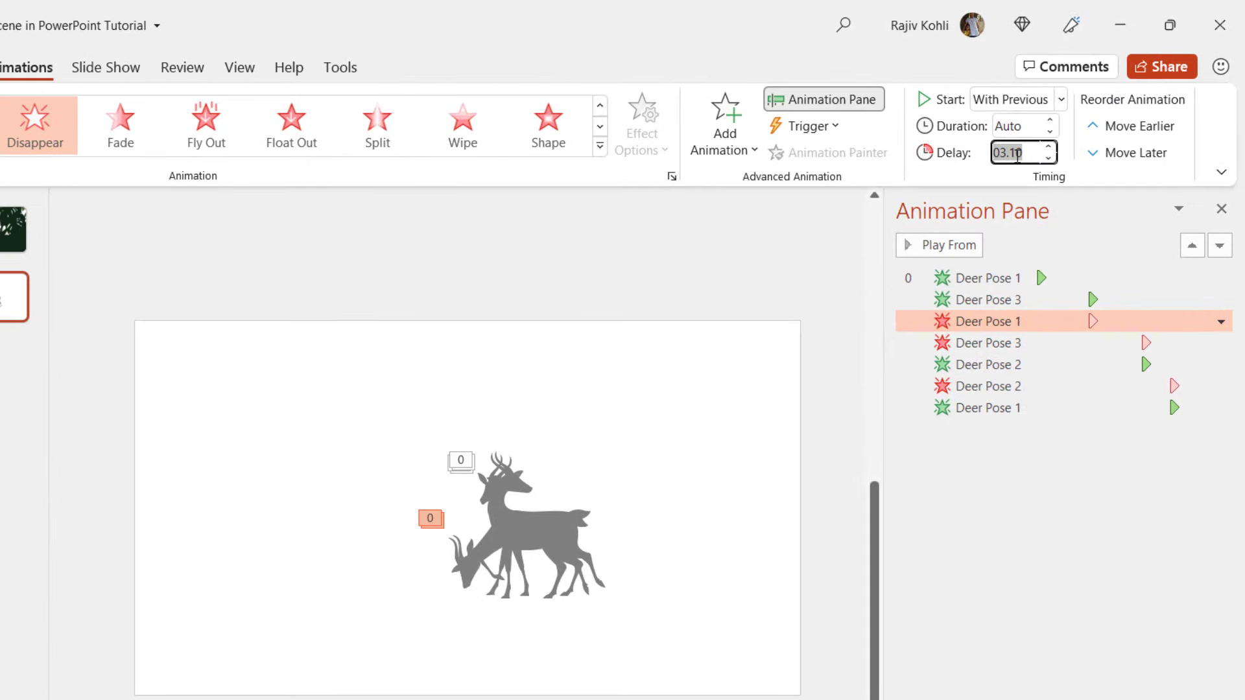
pyautogui.click(1041, 344)
pyautogui.click(1082, 363)
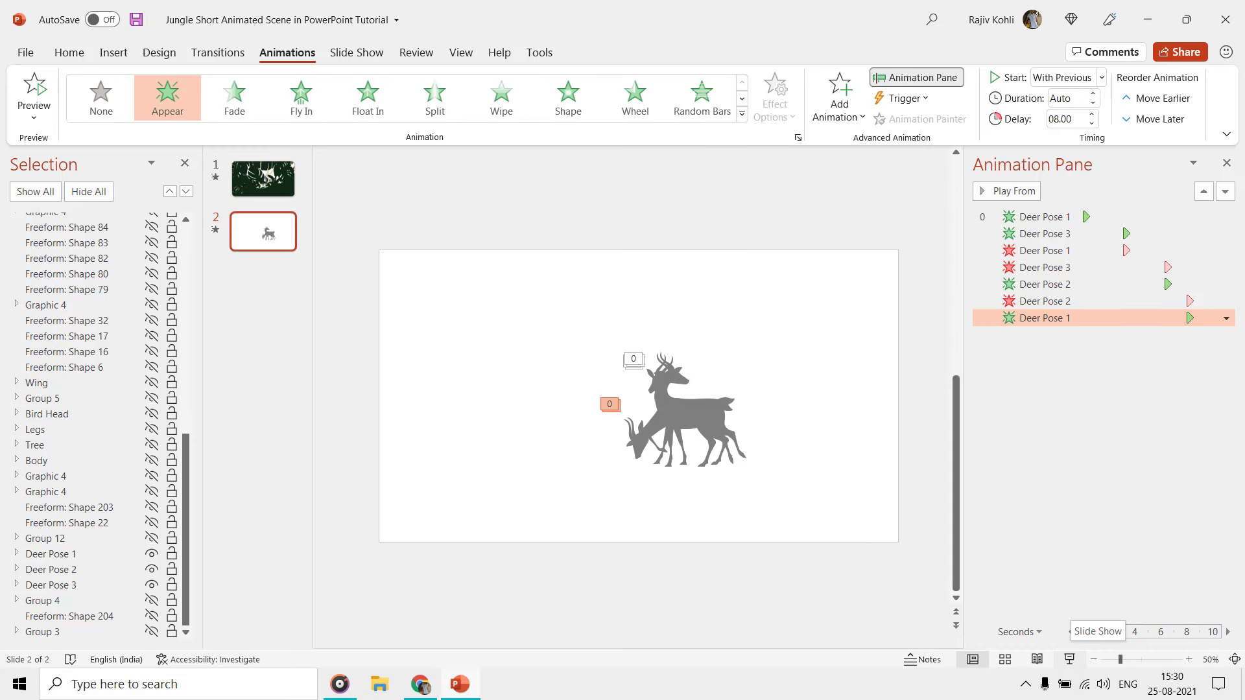
# - Unhide the bird's Body, Tree, Legs and Bird Head in the Selection Pane
pyautogui.moveTo(186, 460)
pyautogui.mouseDown()
pyautogui.moveTo(200, 232)
pyautogui.moveTo(180, 472)
pyautogui.mouseUp()
pyautogui.click(152, 460)
pyautogui.click(152, 445)
pyautogui.click(152, 430)
pyautogui.click(152, 413)
# - Show the dark Wing, leaving Group 5 hidden, and briefly test rotating the wing group
pyautogui.click(152, 398)
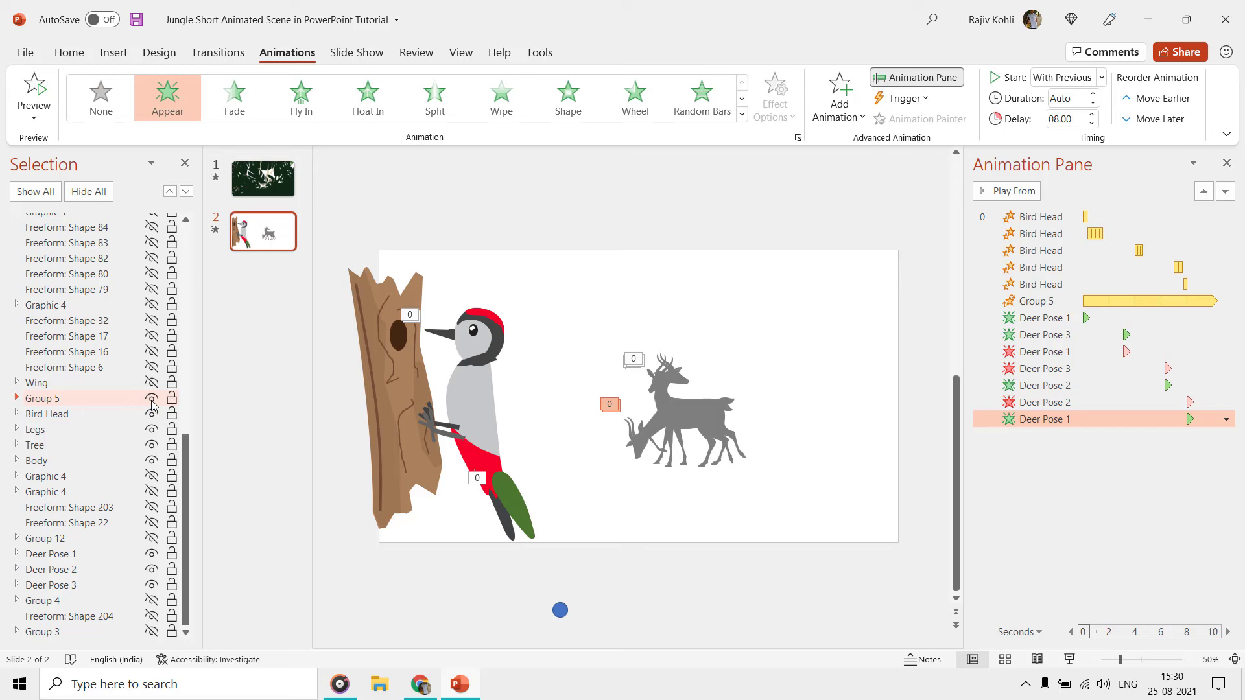
pyautogui.click(151, 398)
pyautogui.click(151, 383)
pyautogui.click(496, 389)
pyautogui.moveTo(494, 186)
pyautogui.mouseDown()
pyautogui.moveTo(467, 186)
pyautogui.moveTo(493, 187)
pyautogui.mouseUp()
# - Fill the wing group's Anchor Point shape dark blue-grey
pyautogui.click(487, 330)
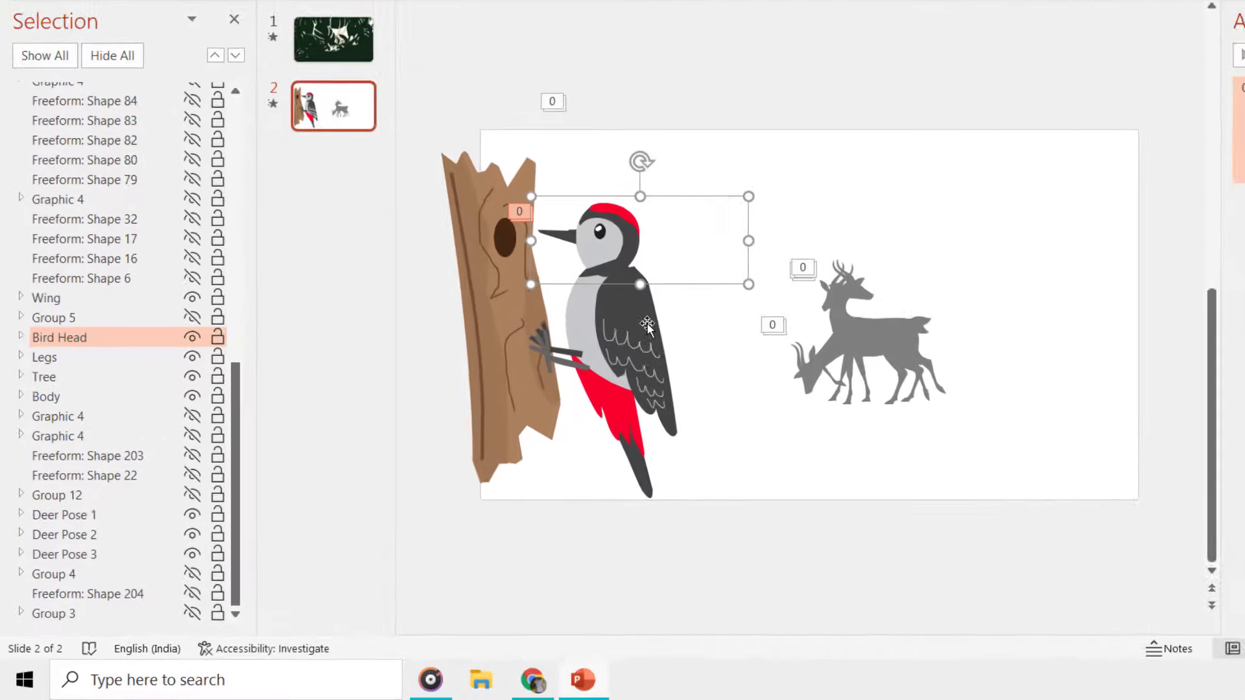
pyautogui.click(511, 403)
pyautogui.click(28, 155)
pyautogui.click(120, 188)
pyautogui.click(120, 186)
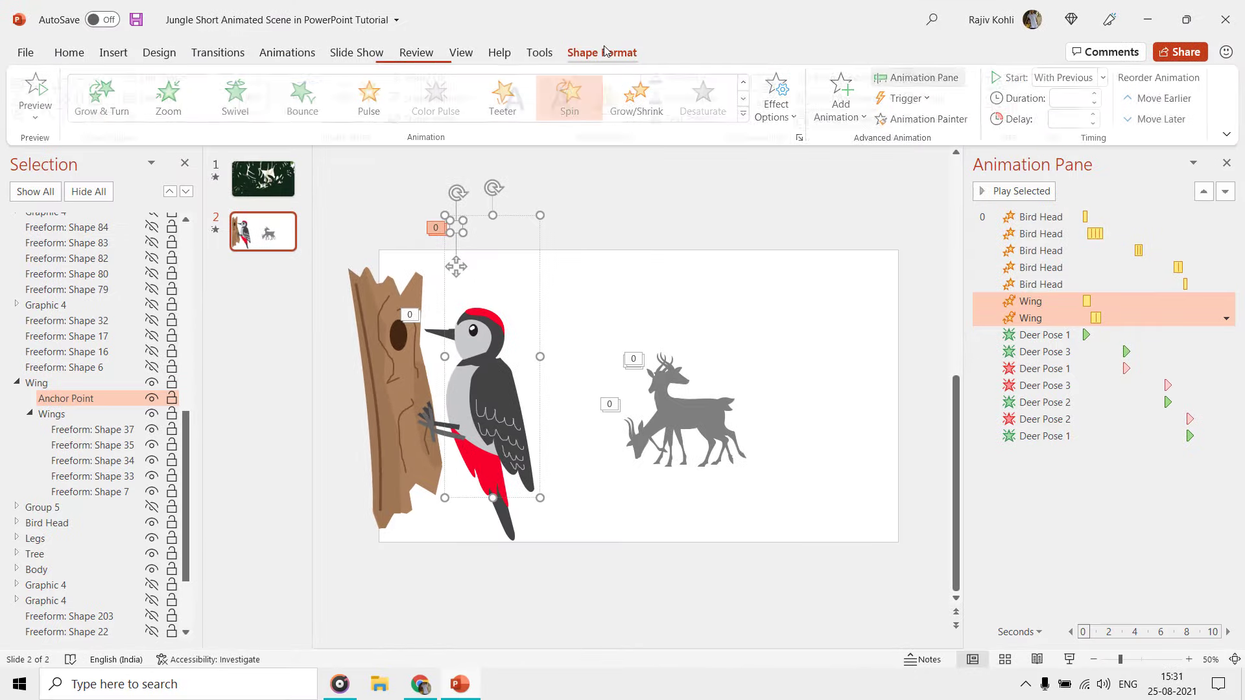
pyautogui.click(602, 51)
pyautogui.click(430, 77)
pyautogui.click(440, 121)
# - Test the wing's rotation with and without the anchor point, undoing each change
pyautogui.moveTo(496, 188); pyautogui.dragTo(531, 193)
pyautogui.hotkey('ctrl', 'z')
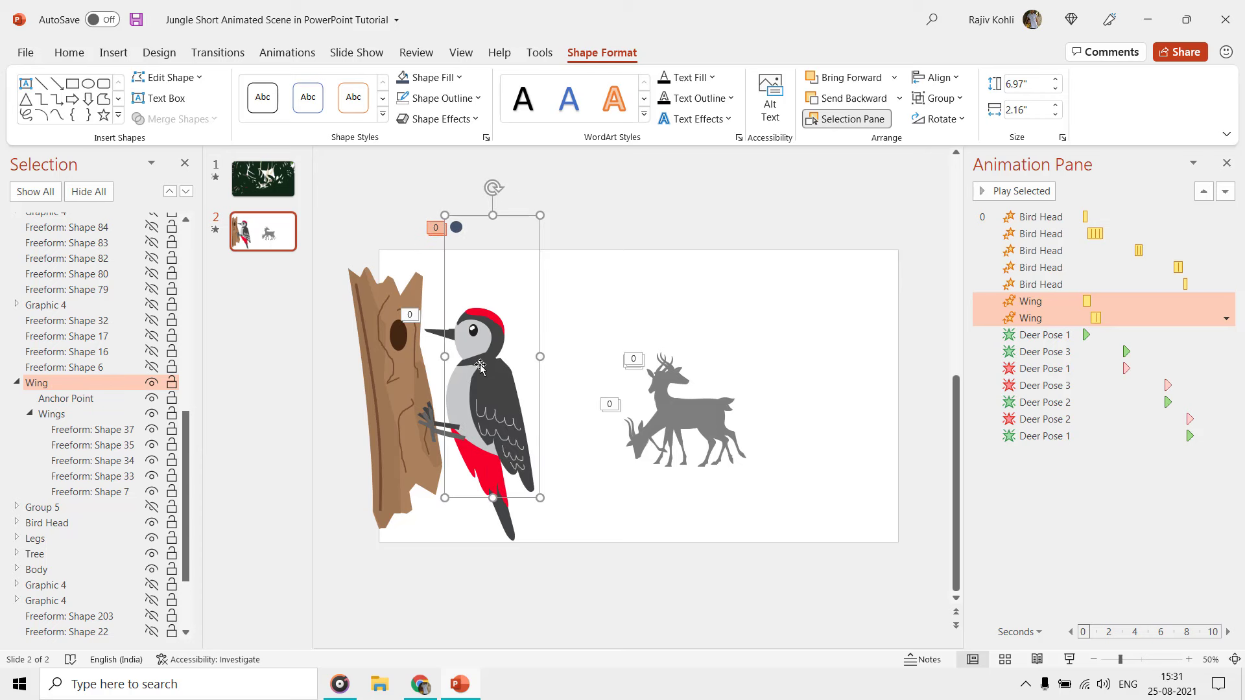
pyautogui.click(457, 227)
pyautogui.press('Delete')
pyautogui.click(491, 400)
pyautogui.moveTo(489, 328); pyautogui.dragTo(474, 339)
pyautogui.hotkey('ctrl', 'z')
# - Move the anchor point farther left, test the wing's pivot around it, then undo
pyautogui.moveTo(487, 187); pyautogui.dragTo(461, 220)
pyautogui.click(452, 230)
pyautogui.moveTo(451, 230); pyautogui.dragTo(354, 227)
pyautogui.moveTo(440, 188); pyautogui.dragTo(558, 232)
pyautogui.hotkey('ctrl', 'z')
pyautogui.hotkey('ctrl', 'z')
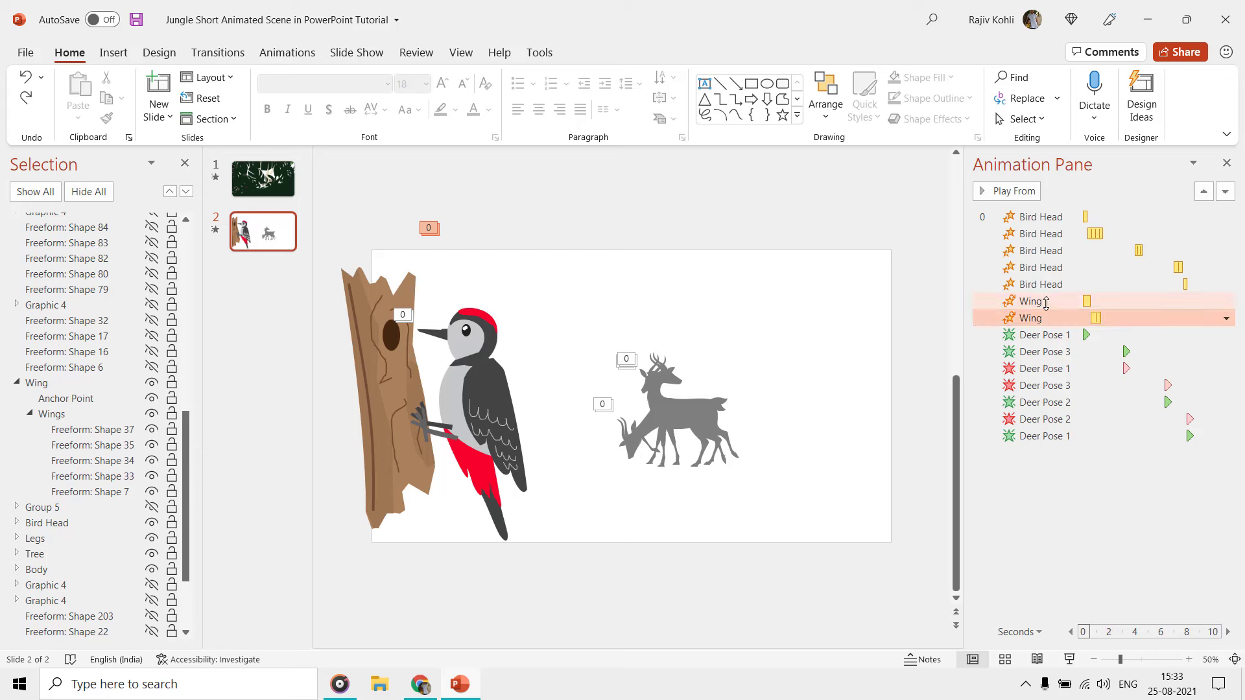
# - Review the duration and delay of the two Wing spin animations
pyautogui.click(1030, 300)
pyautogui.click(285, 52)
pyautogui.click(1075, 100)
pyautogui.click(1065, 318)
pyautogui.click(1084, 120)
pyautogui.doubleClick(1051, 301)
pyautogui.press('Escape')
# - Set the second Wing spin animation to repeat 2 times
pyautogui.doubleClick(1050, 318)
pyautogui.click(541, 209)
pyautogui.click(660, 290)
pyautogui.click(570, 314)
pyautogui.press('Return')
# - Set the first Bird Head Grow/Shrink size to a custom 120%, Horizontal
pyautogui.click(486, 334)
pyautogui.doubleClick(1058, 217)
pyautogui.click(598, 250)
pyautogui.click(674, 341)
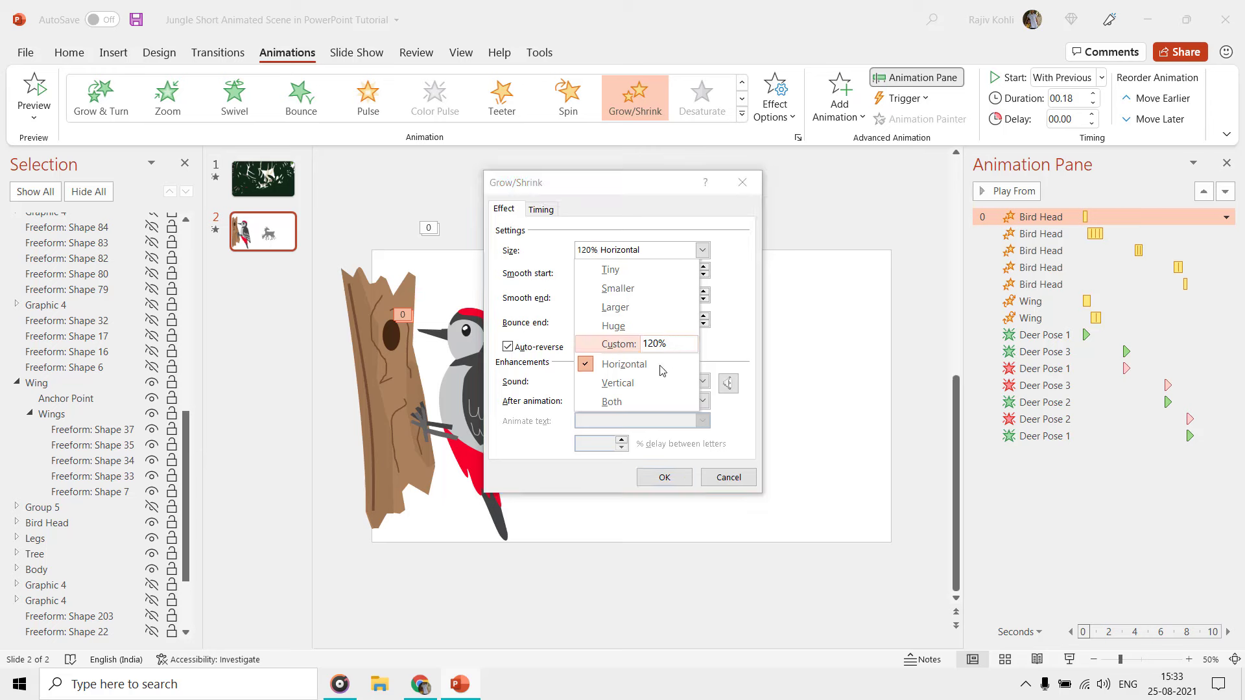